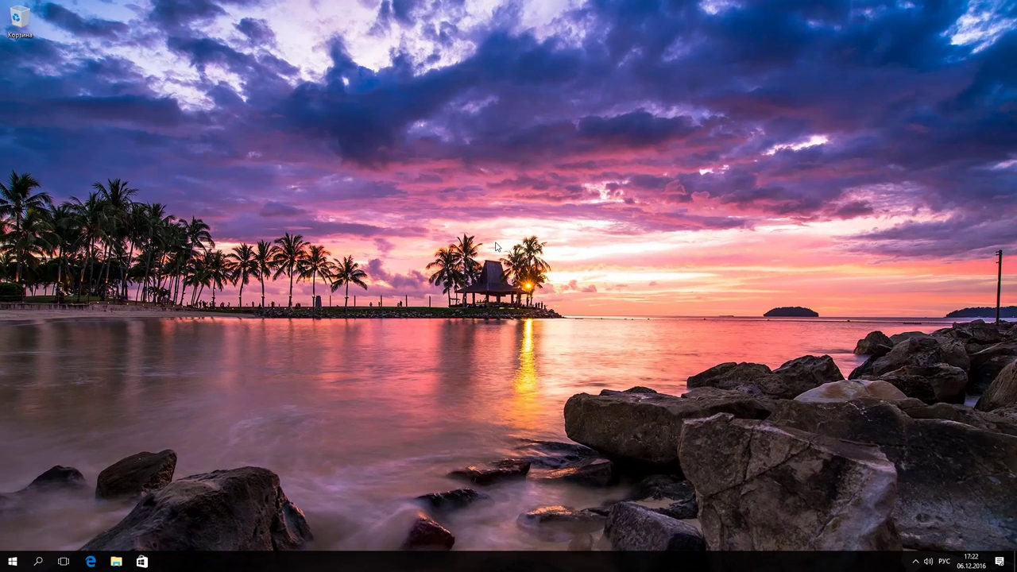
- Open the Action Center panel from the taskbar's notification area
left_click(1000, 561)
- Go from All settings to Accounts and its Family & other people page
left_click(986, 534)
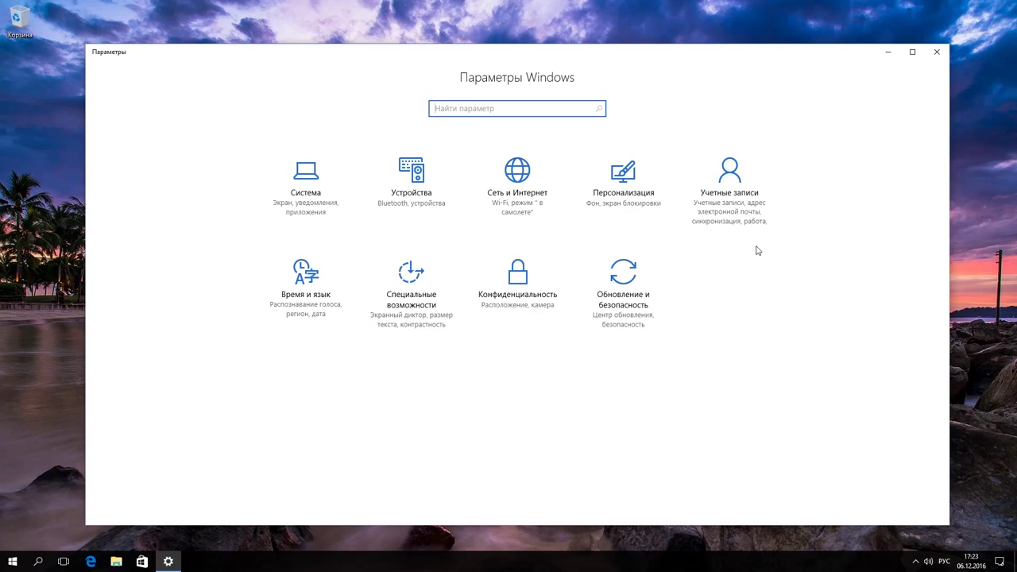
left_click(738, 217)
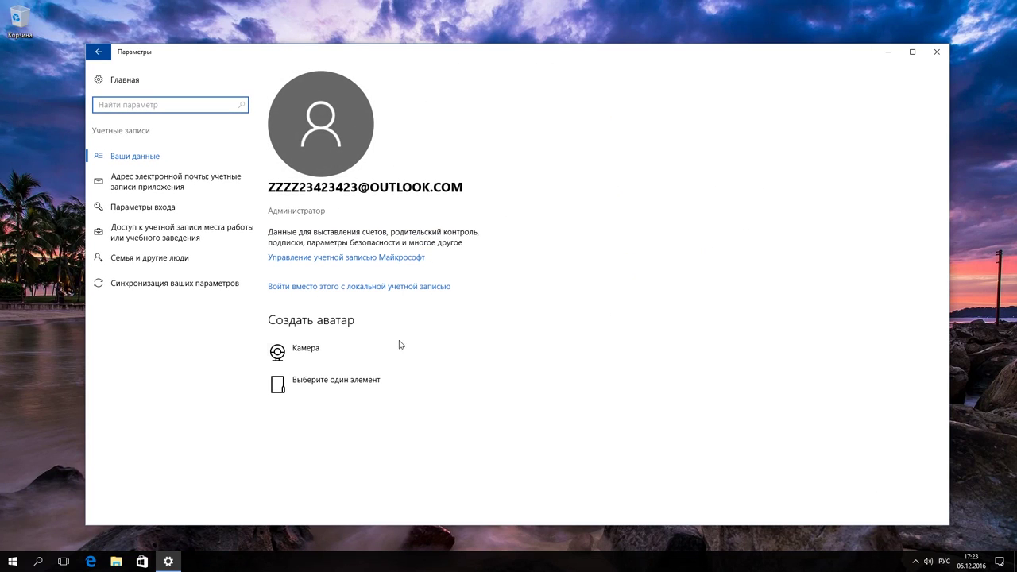
left_click(156, 260)
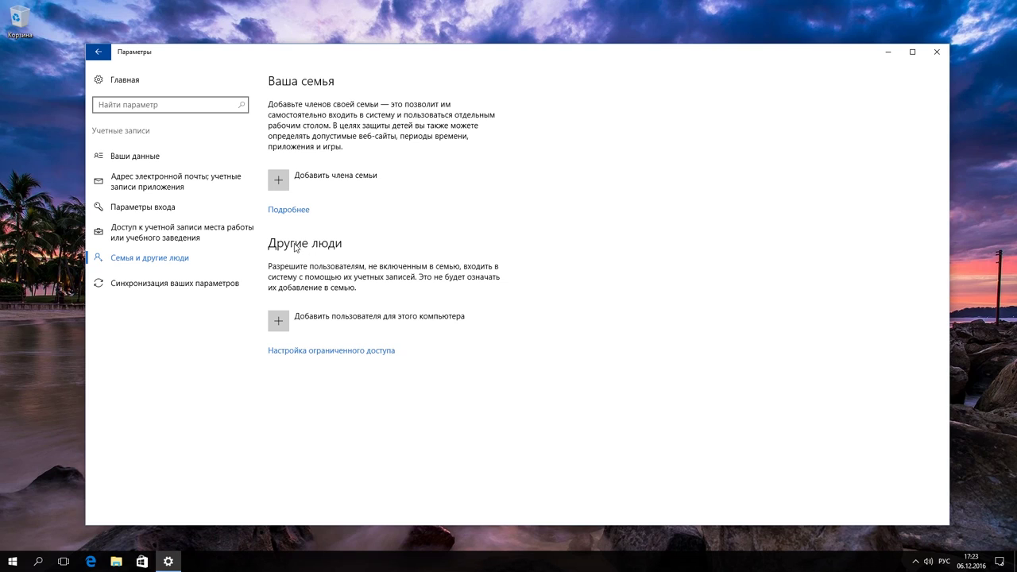
- Choose 'Add someone else to this PC' under Other people
left_click(328, 316)
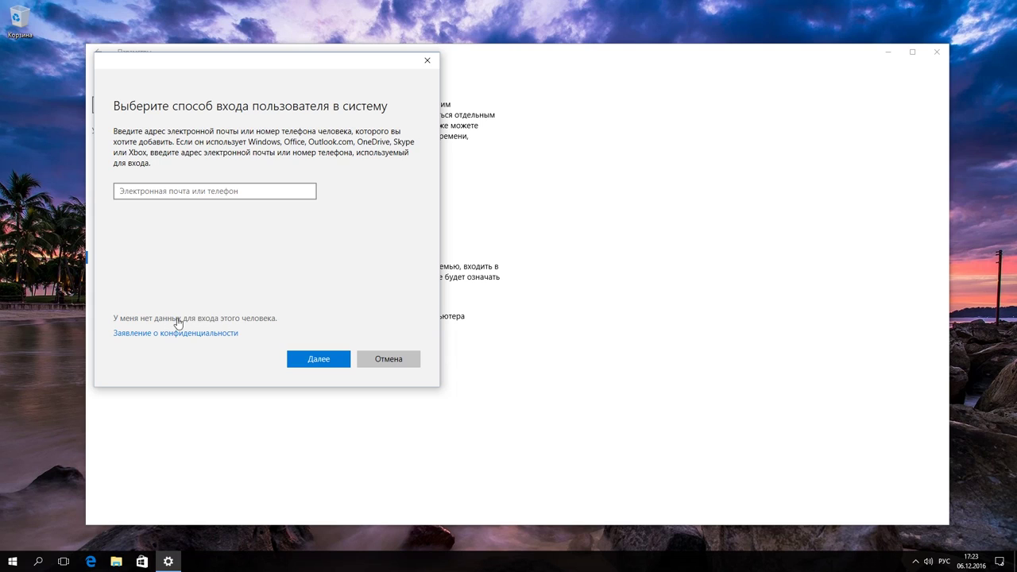
- Choose to add a user without a Microsoft account and enter the new user's name
left_click(218, 319)
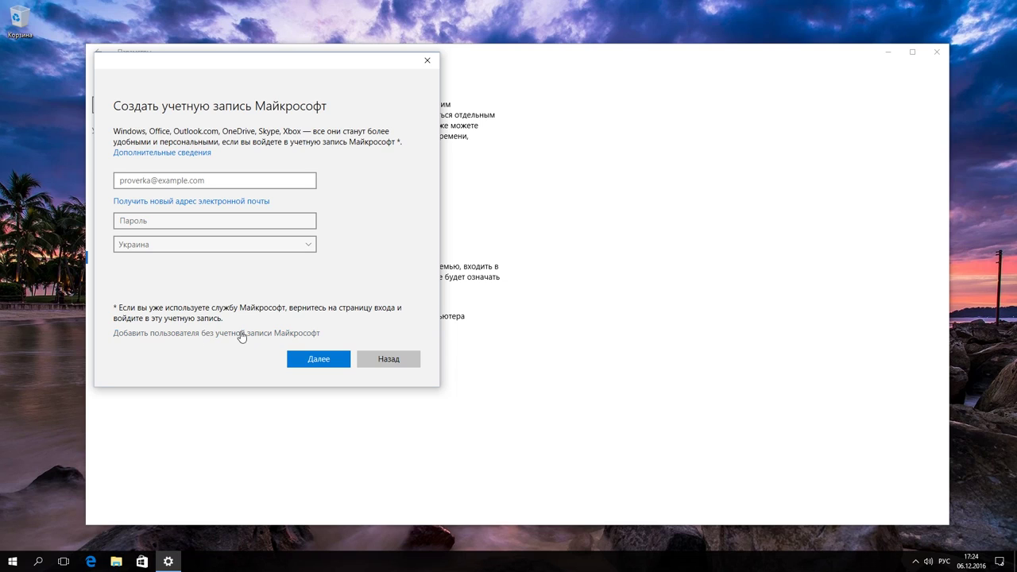
left_click(229, 335)
type("A")
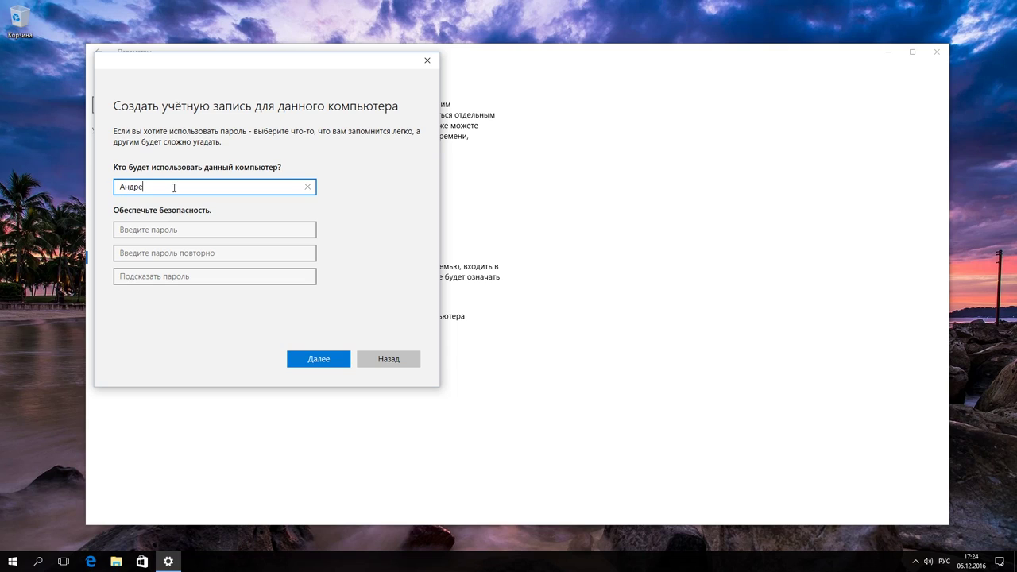
- Enter and confirm the account password, add a password hint, and create the local account
left_click(181, 227)
type("1")
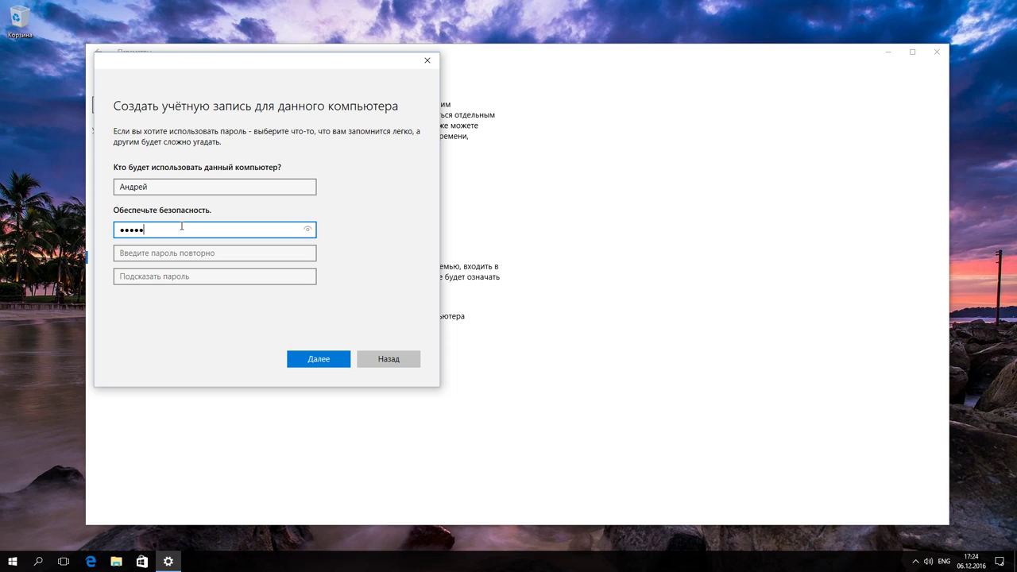
left_click(177, 252)
type("12")
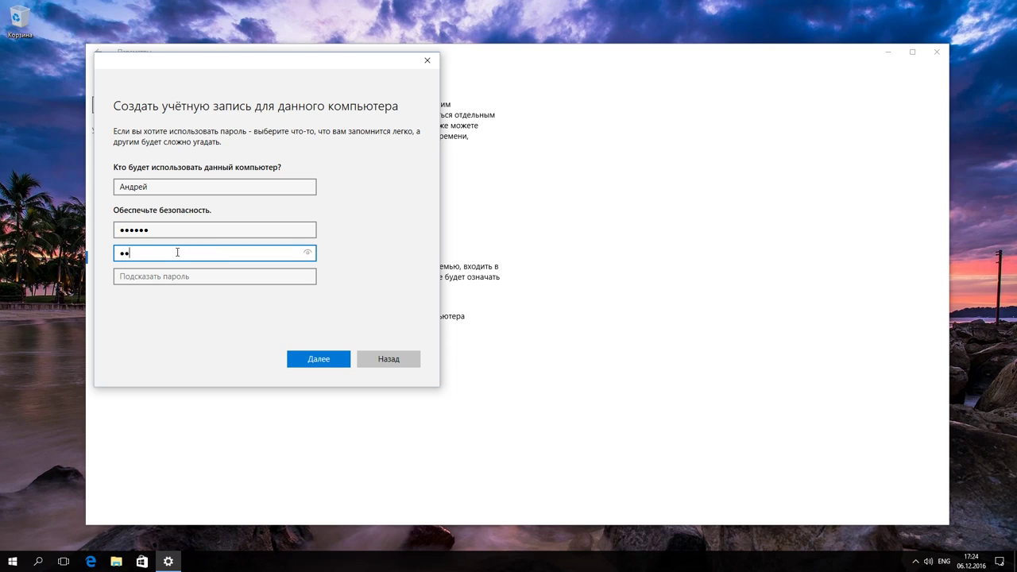
type("3456")
left_click(178, 275)
type("подсказка")
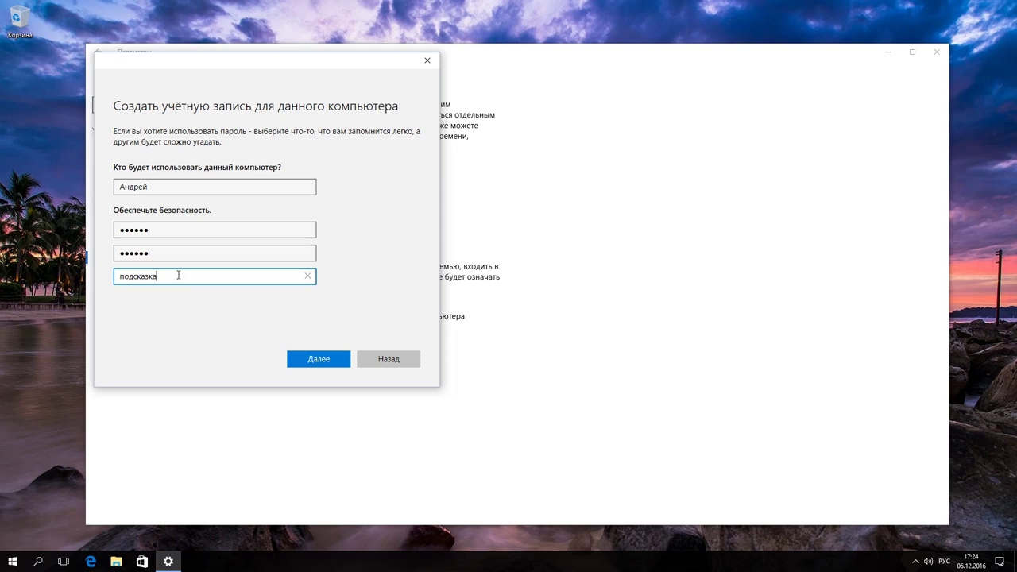
left_click(319, 359)
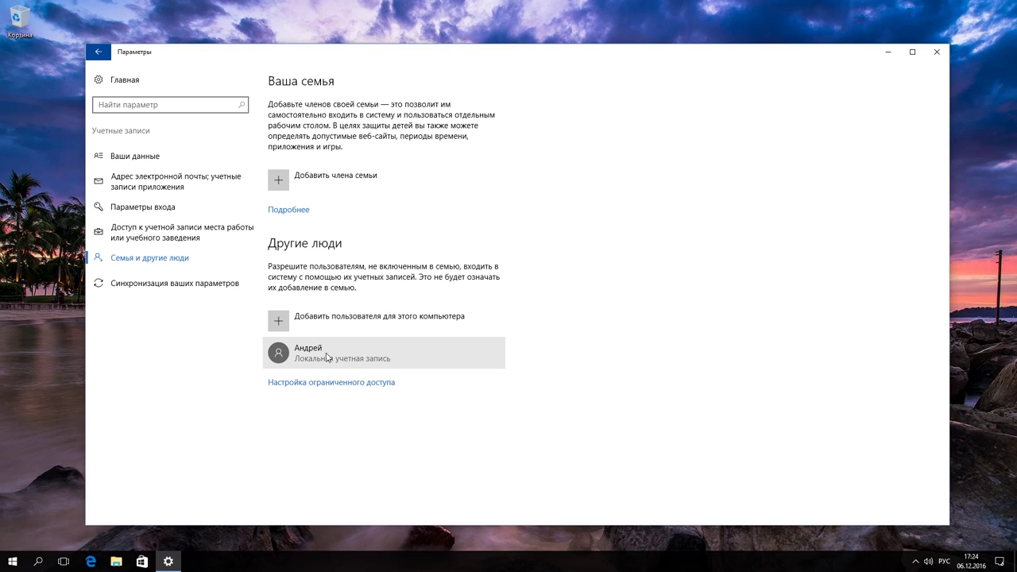
- Change the new local account's type to Administrator and confirm
left_click(373, 358)
left_click(371, 388)
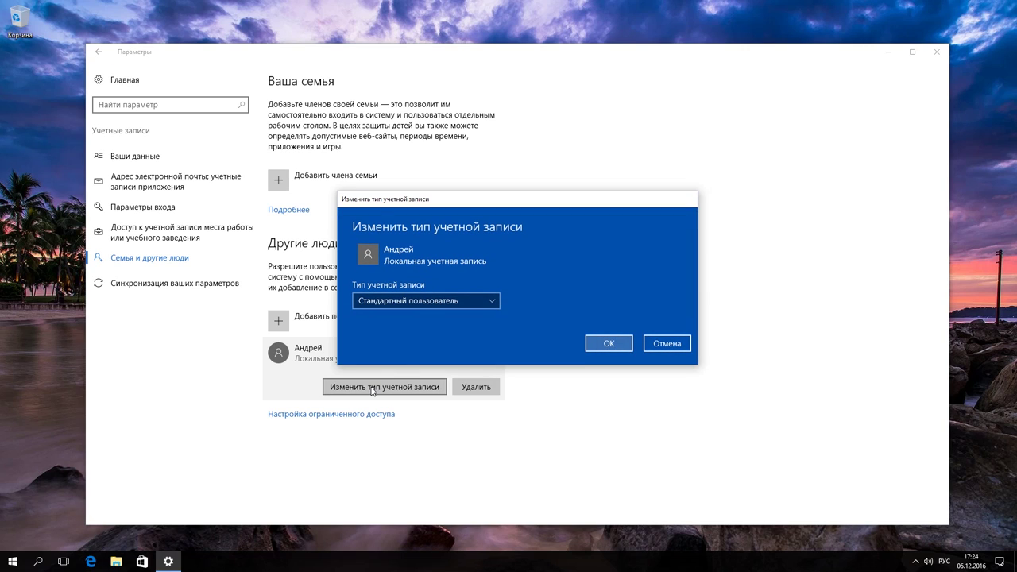
left_click(418, 300)
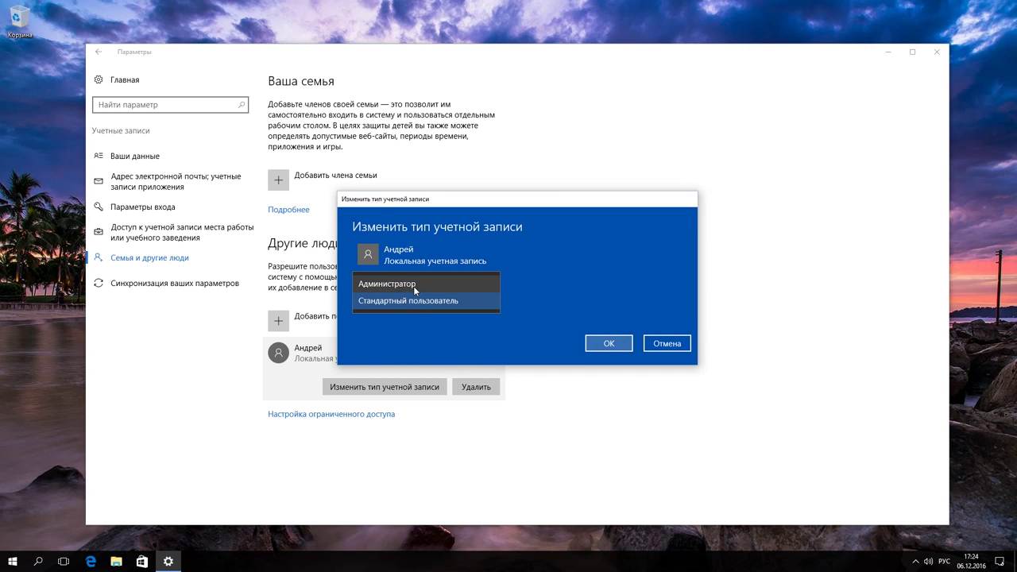
left_click(413, 286)
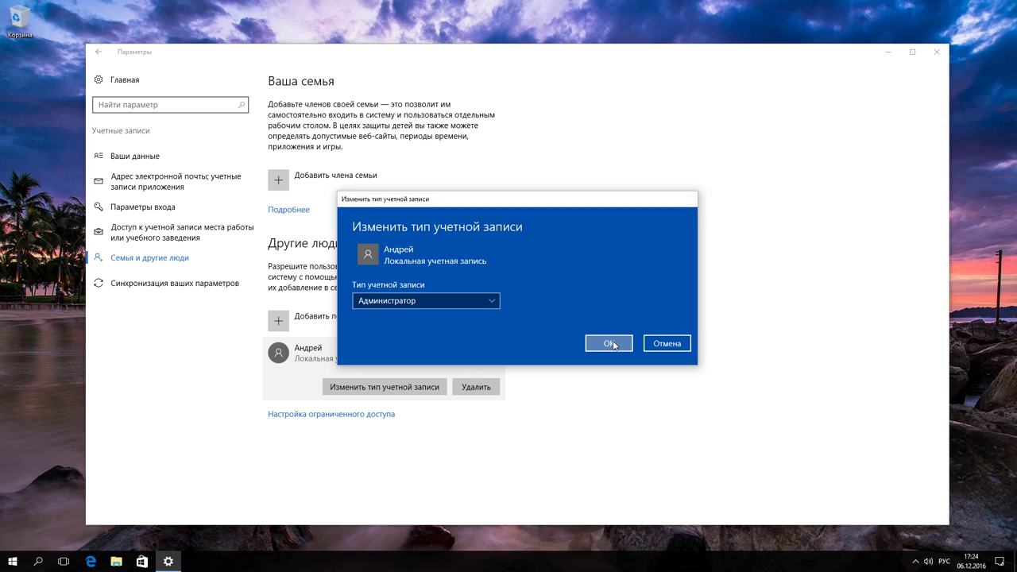
left_click(608, 344)
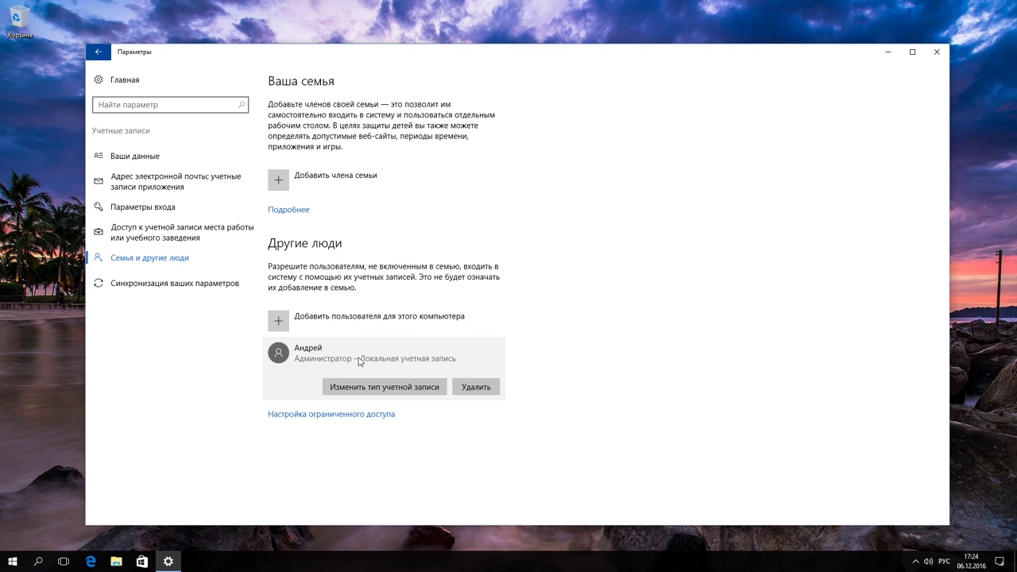
- Check the Start menu's account switching list, then return to Settings
left_click(19, 561)
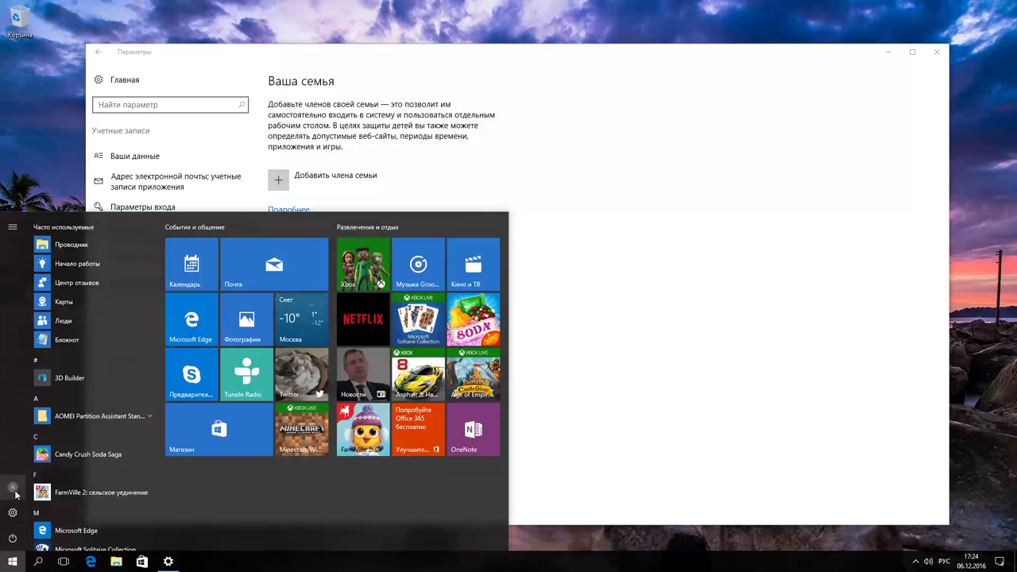
left_click(12, 486)
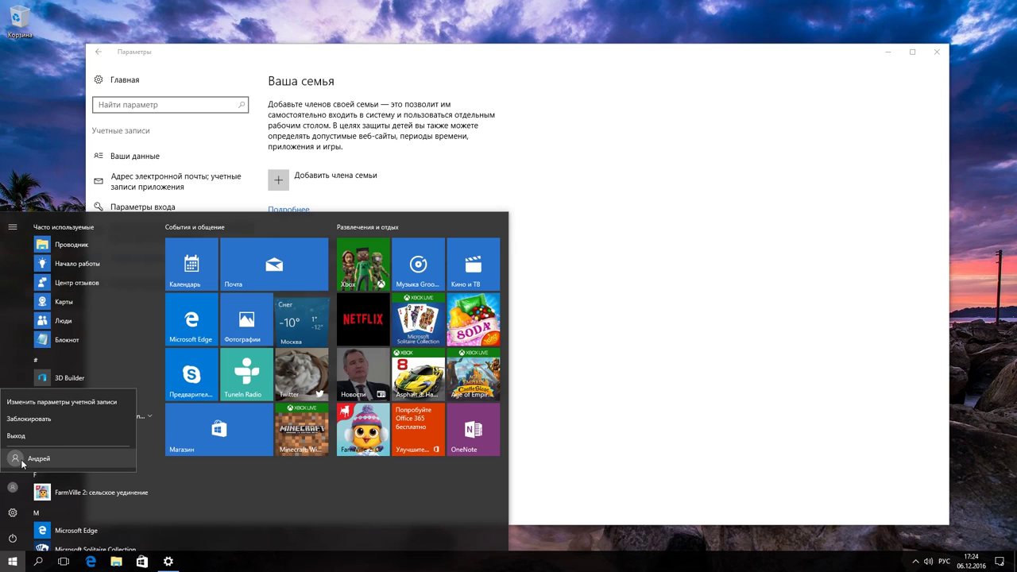
left_click(708, 251)
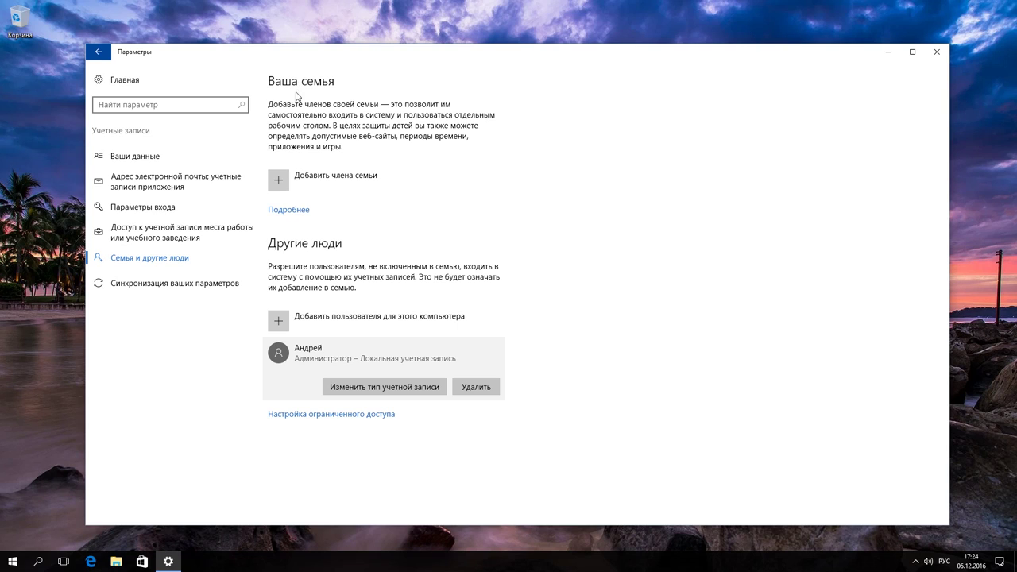
- Add a child account by pasting the child's e-mail address and confirming the addition
left_click(328, 182)
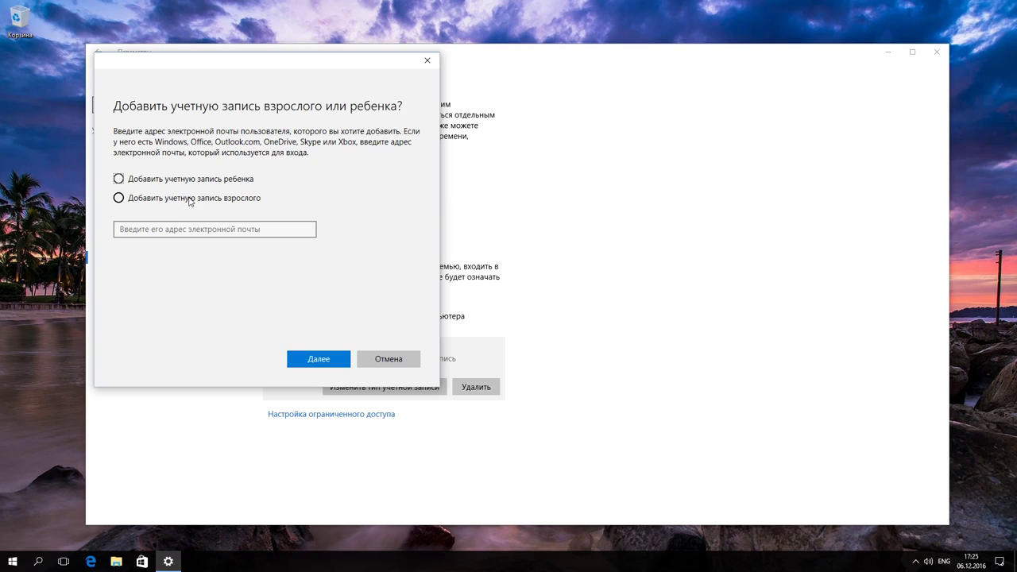
left_click(119, 180)
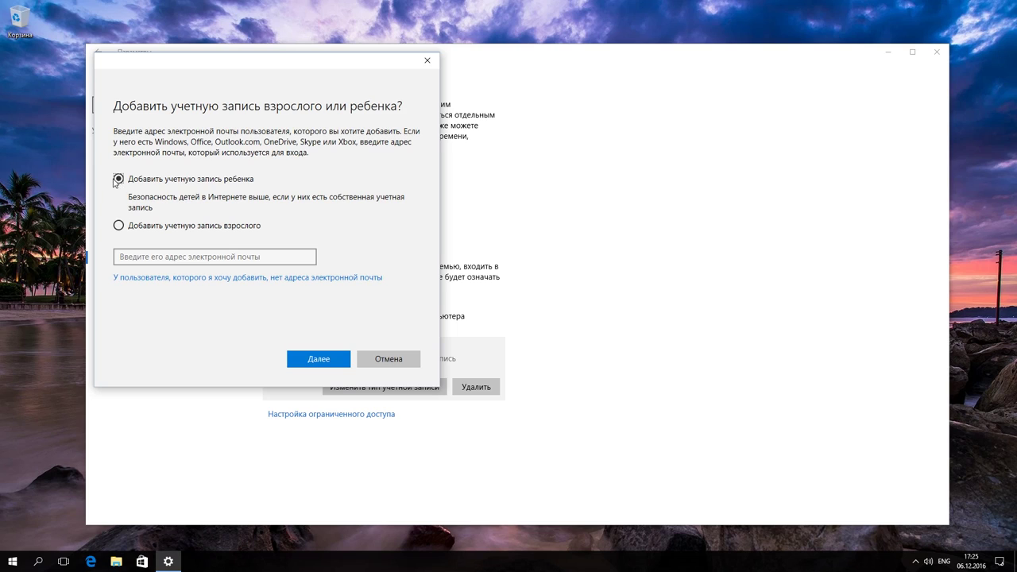
key("ctrl+v")
left_click(318, 360)
left_click(316, 360)
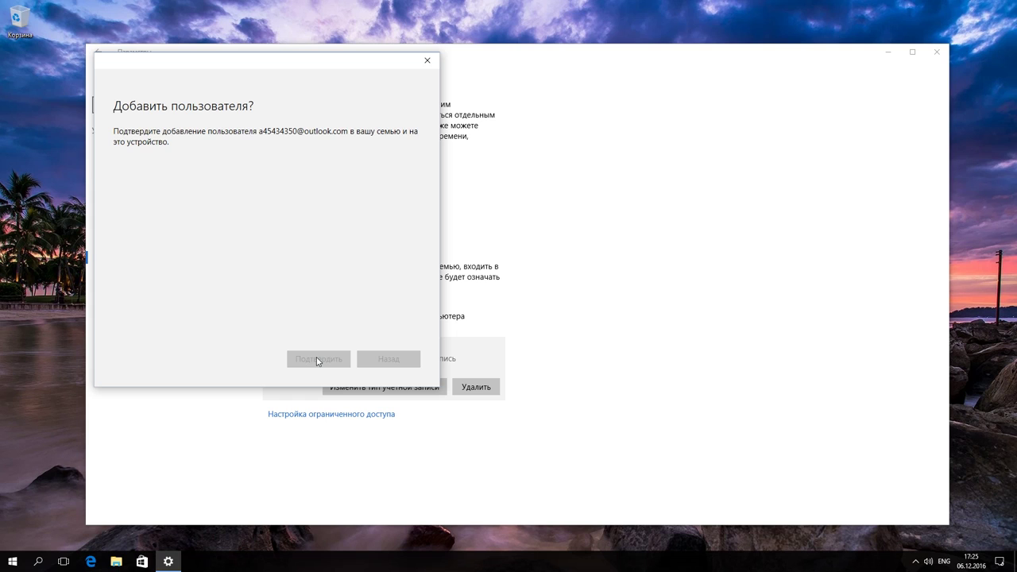
- Close the invitation notice and open 'Управление семейными настройками через Интернет' in Edge
left_click(369, 359)
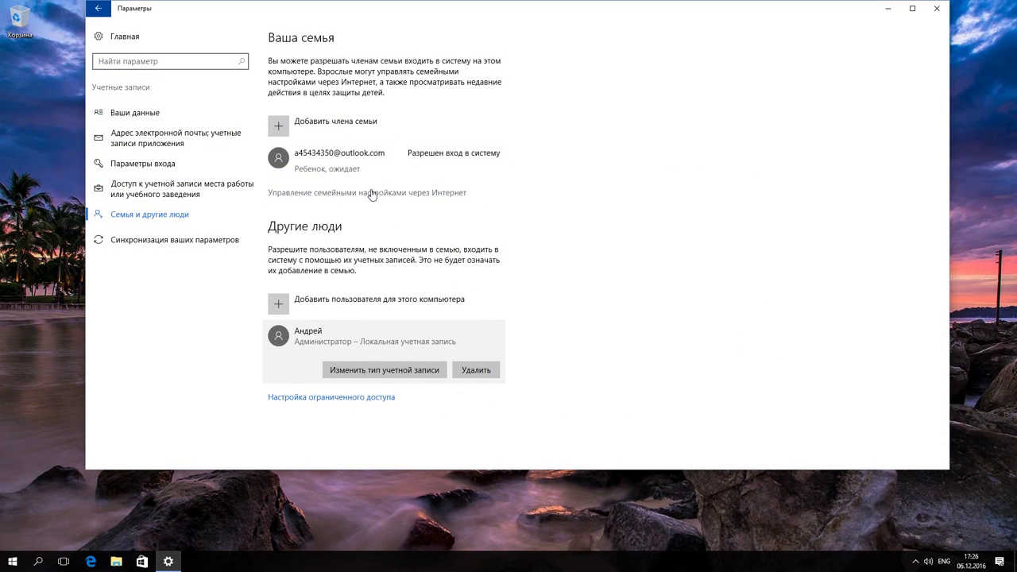
left_click(371, 194)
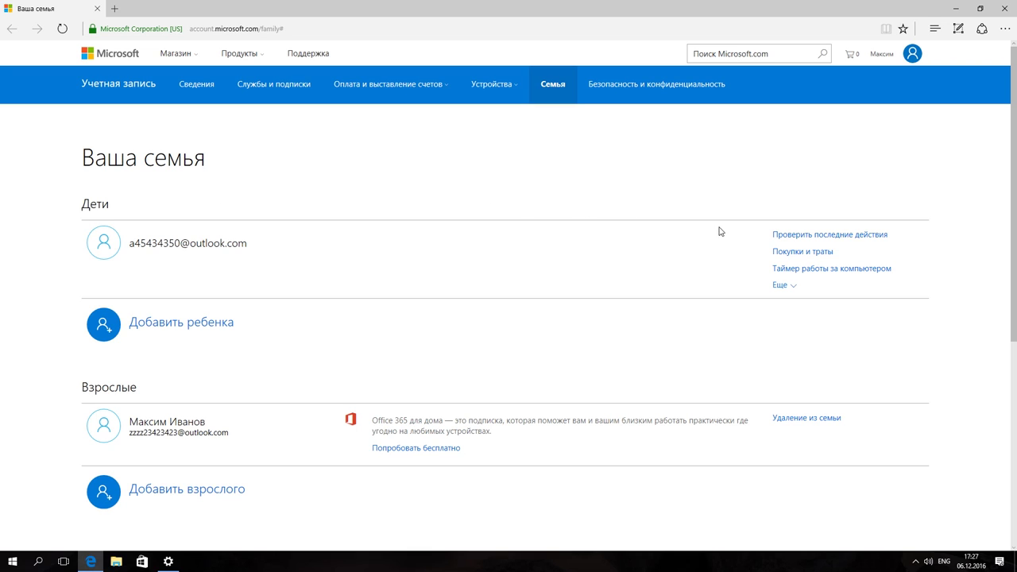
- Open the child's recent activity and switch 'Отчеты о действиях включены' to Вкл
left_click(797, 238)
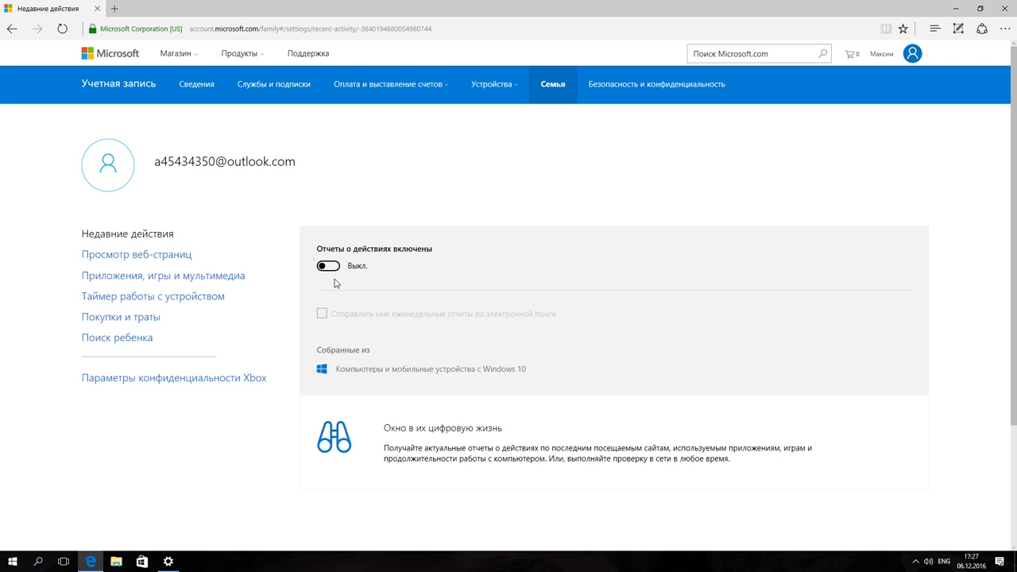
left_click(327, 266)
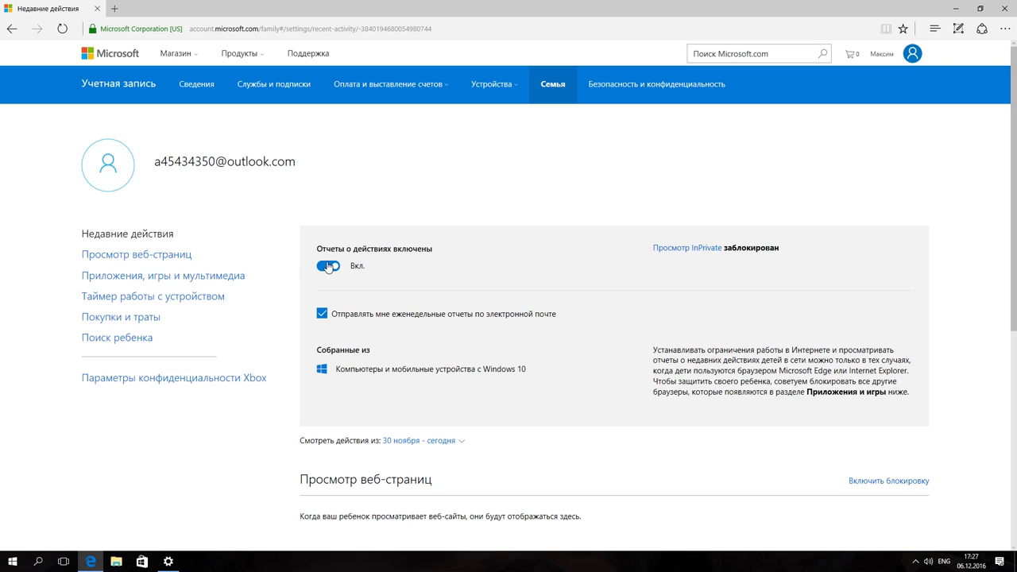
- In 'Просмотр веб-страниц', block inappropriate websites and allow only sites from the allowed list
left_click(142, 255)
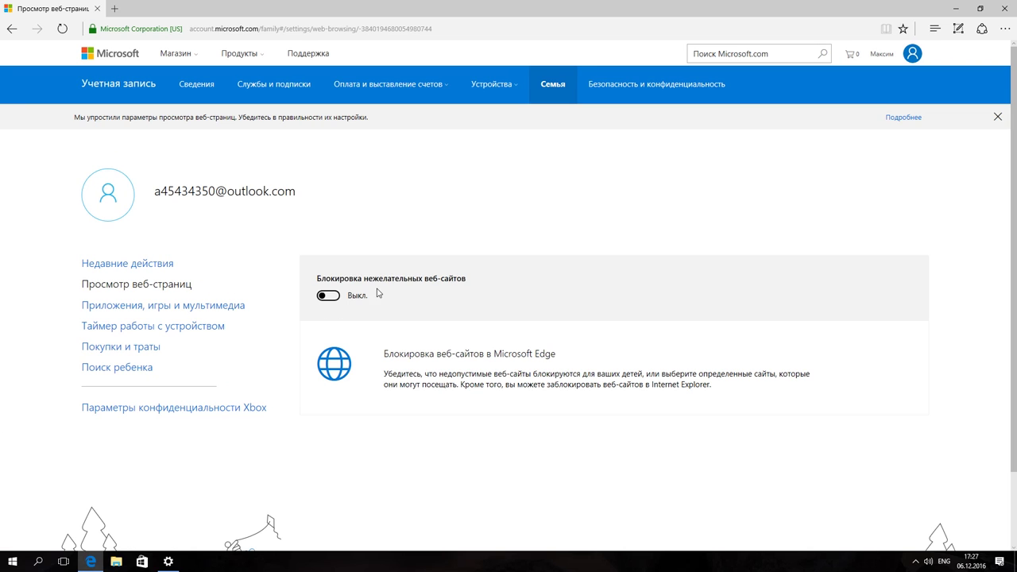
left_click(327, 297)
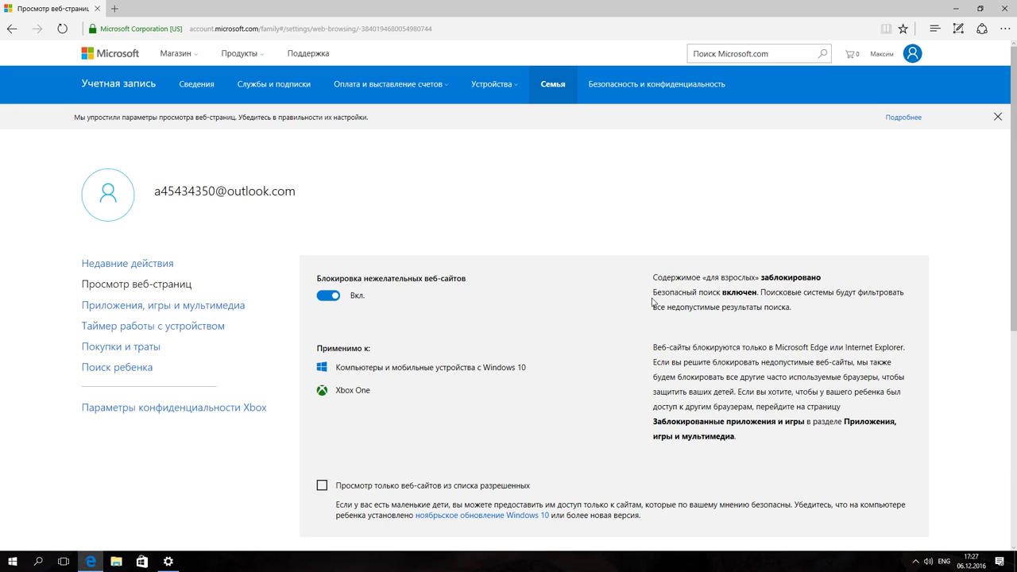
scroll(973, 294, "down", 3)
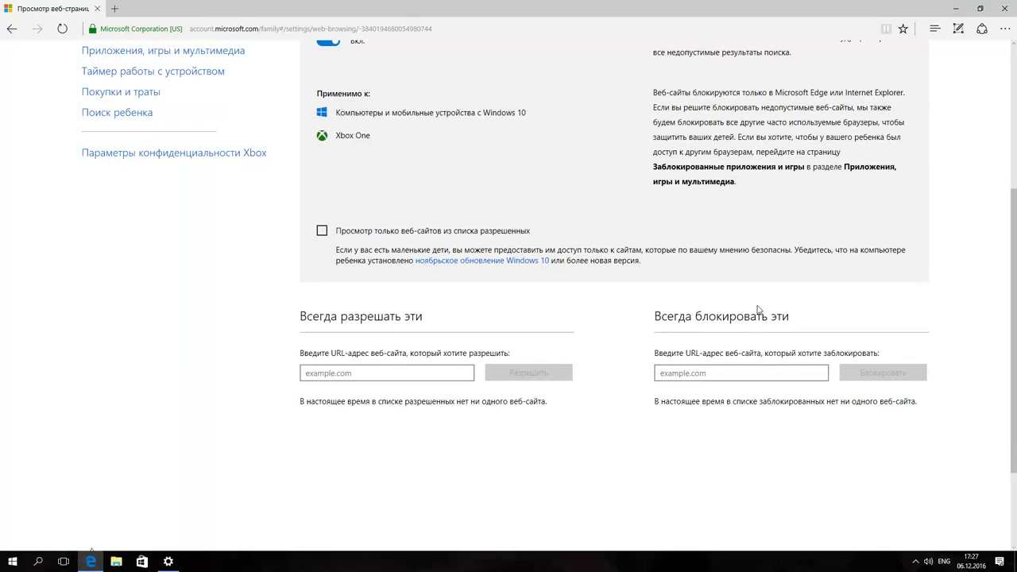
left_click(707, 373)
left_click(322, 231)
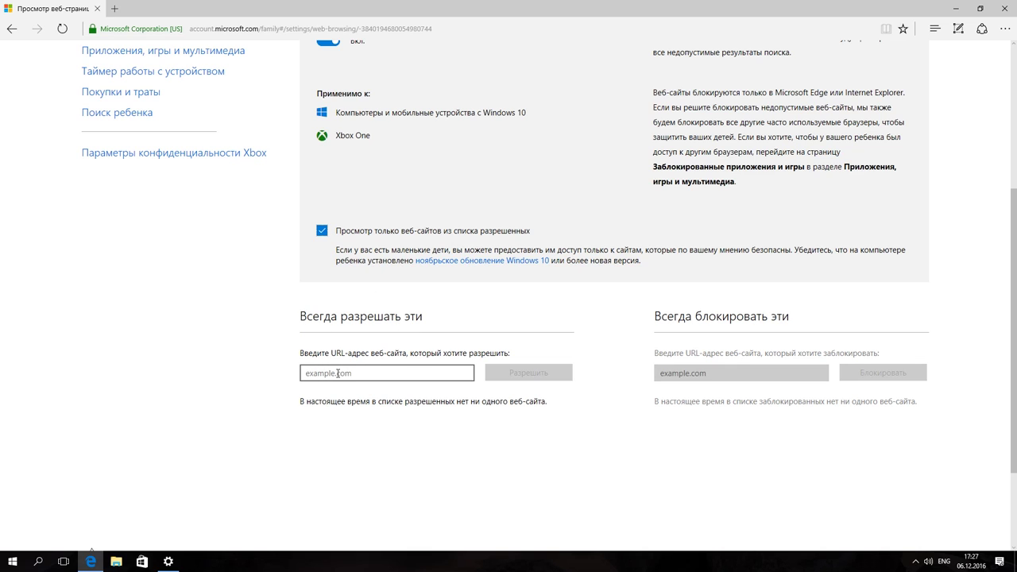
left_click_drag(1014, 273, 1015, 173)
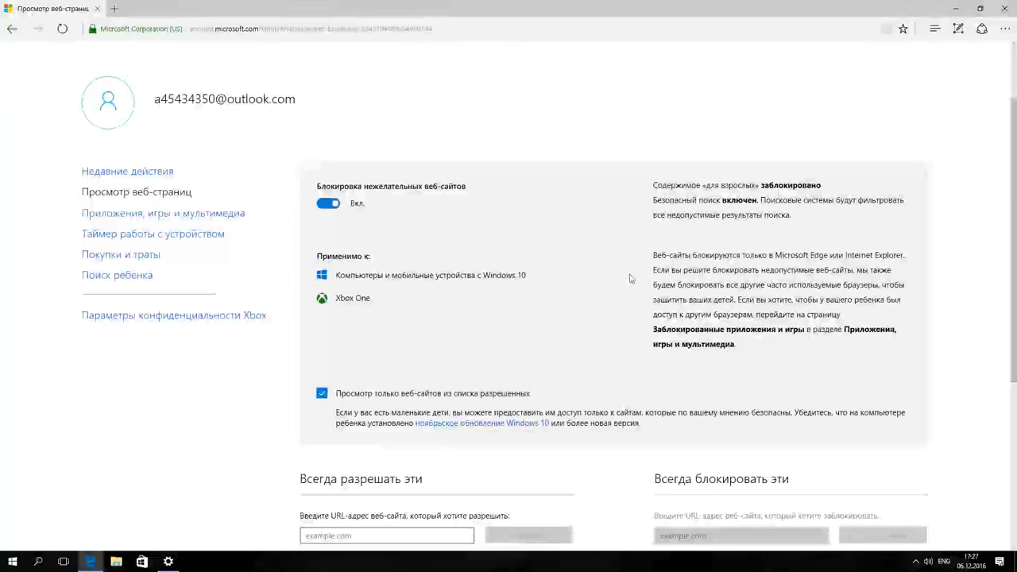
- In 'Таймер работы с устройством', enable device time limits and set понедельник to '4 ч'
left_click(150, 237)
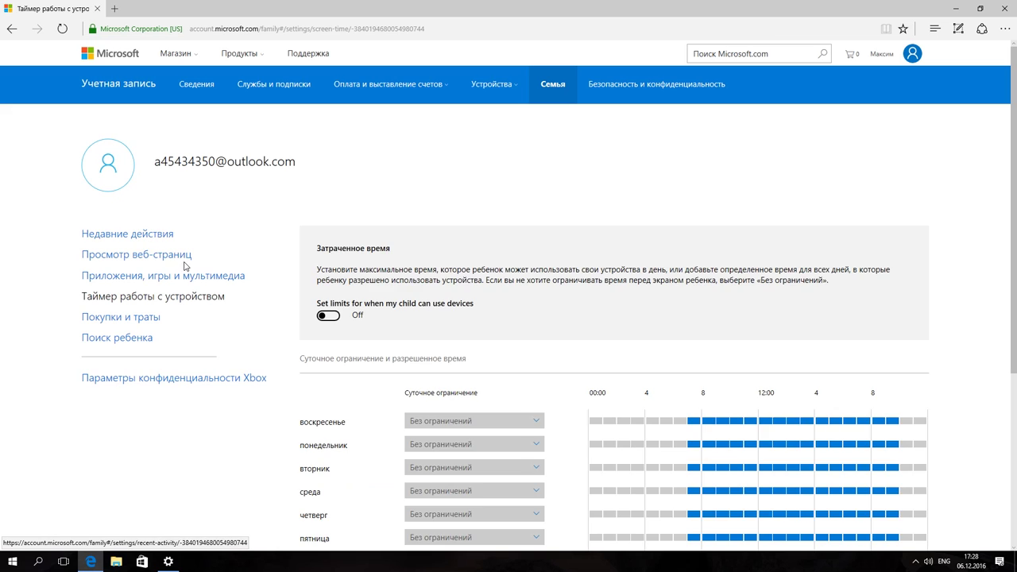
left_click(322, 317)
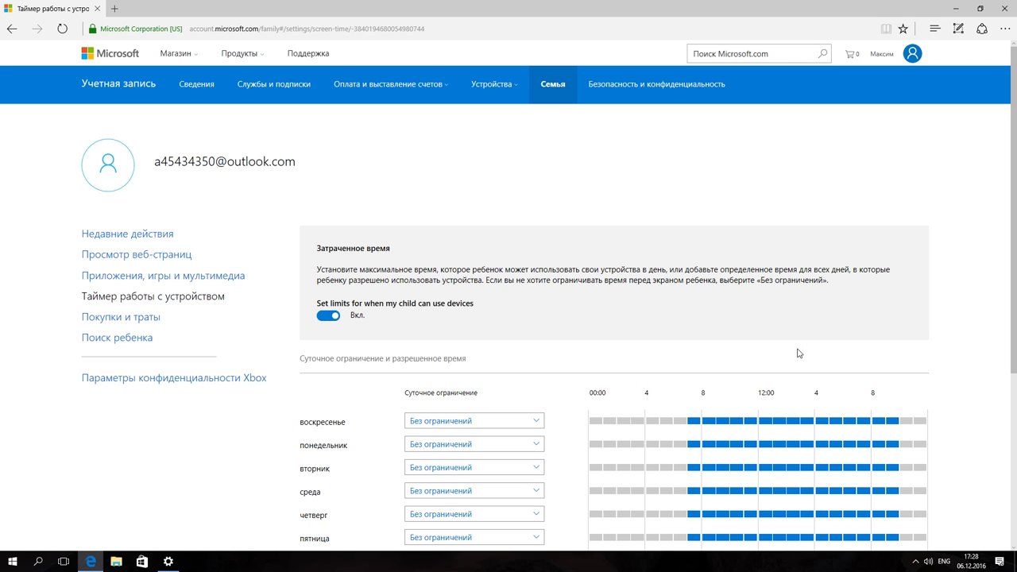
scroll(701, 430, "down", 2)
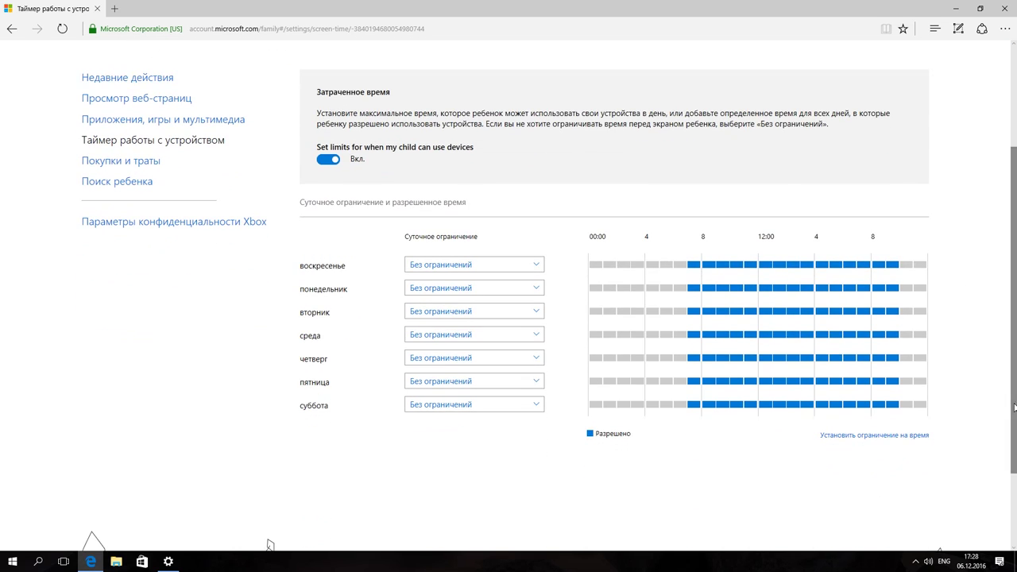
left_click(469, 291)
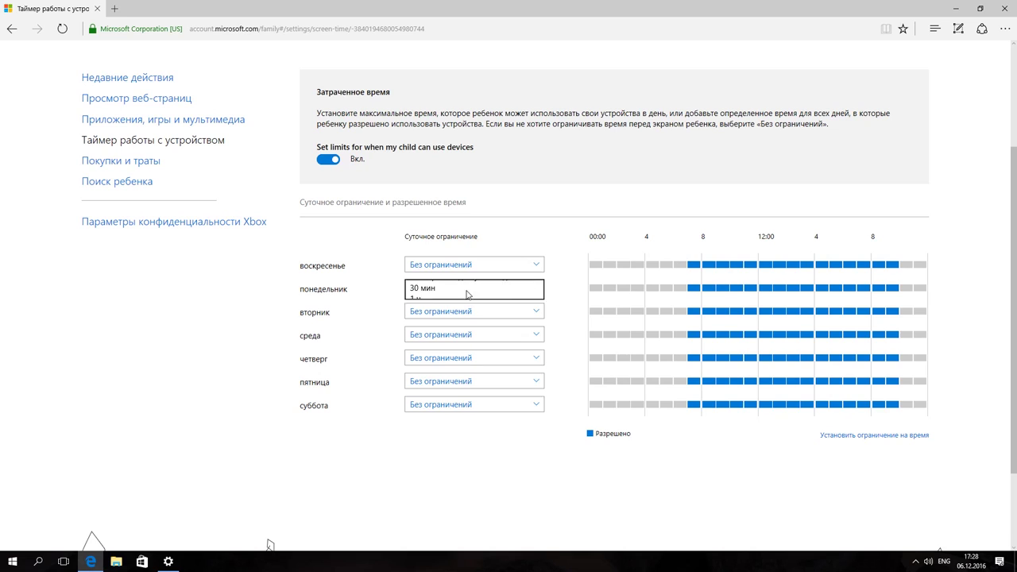
left_click(421, 364)
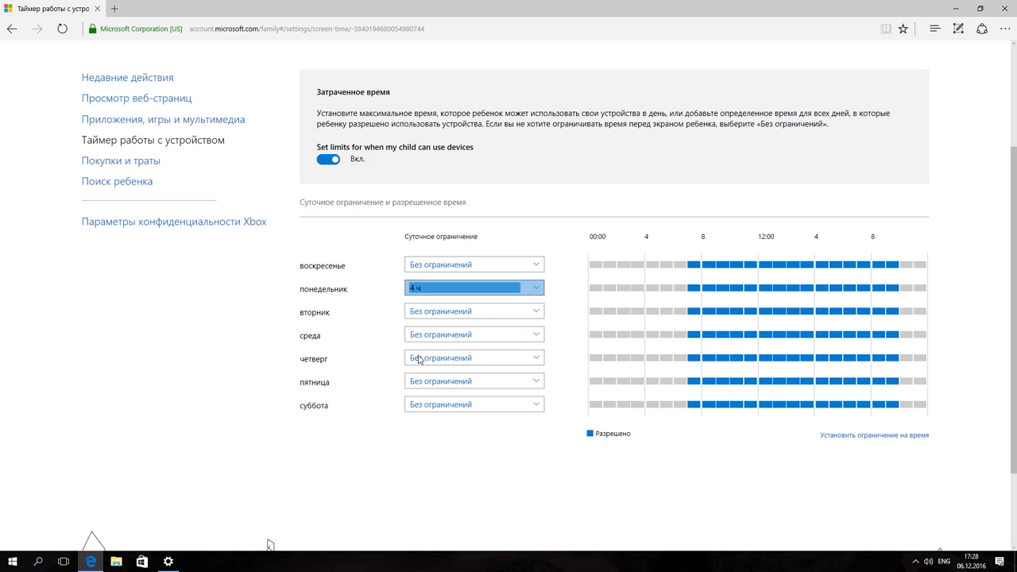